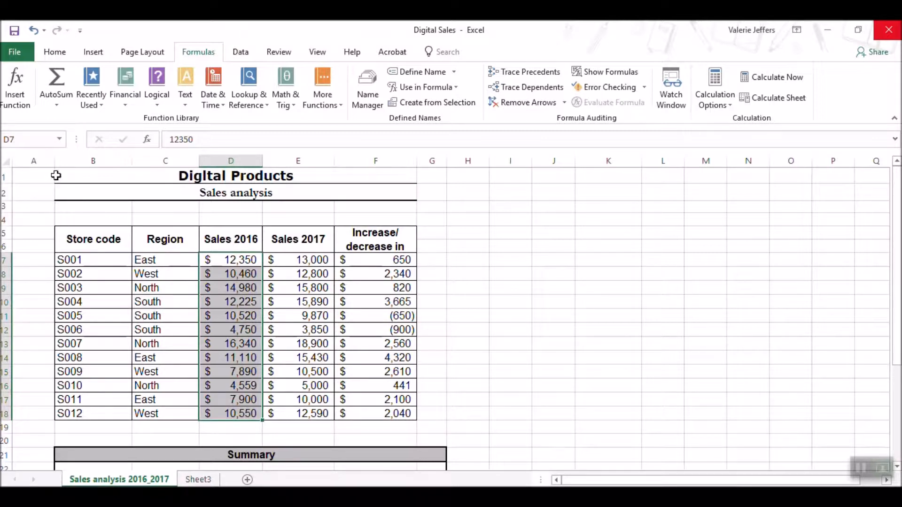
Step: Name the selected 2016 sales values in D7:D18 Sales_2016
click(21, 140)
text(Sales_2016)
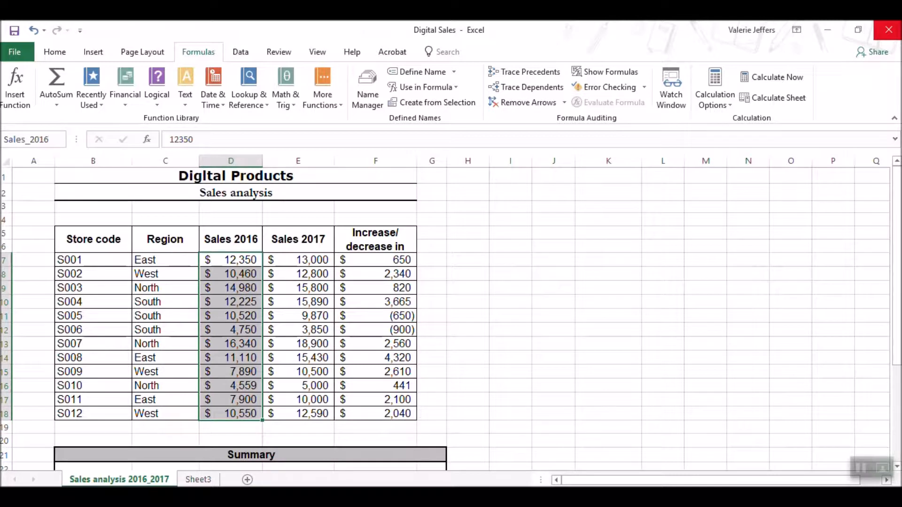
key(Return)
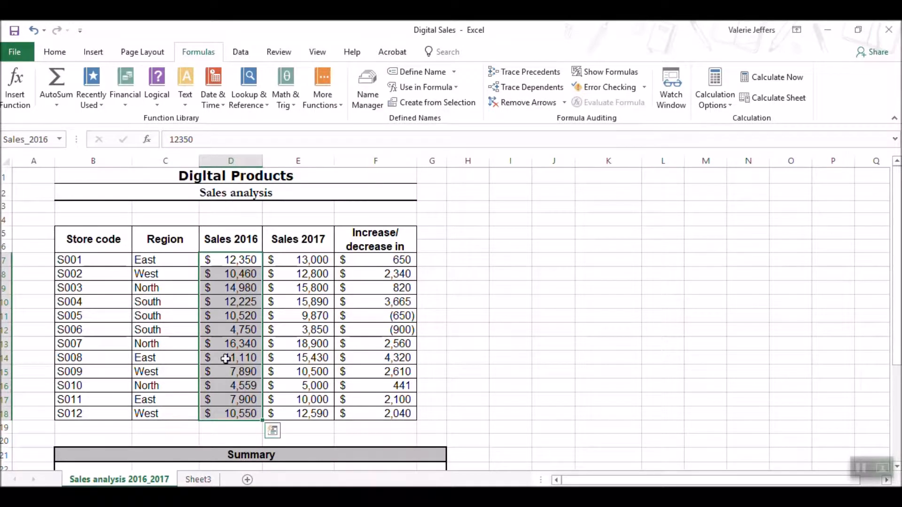
click(665, 297)
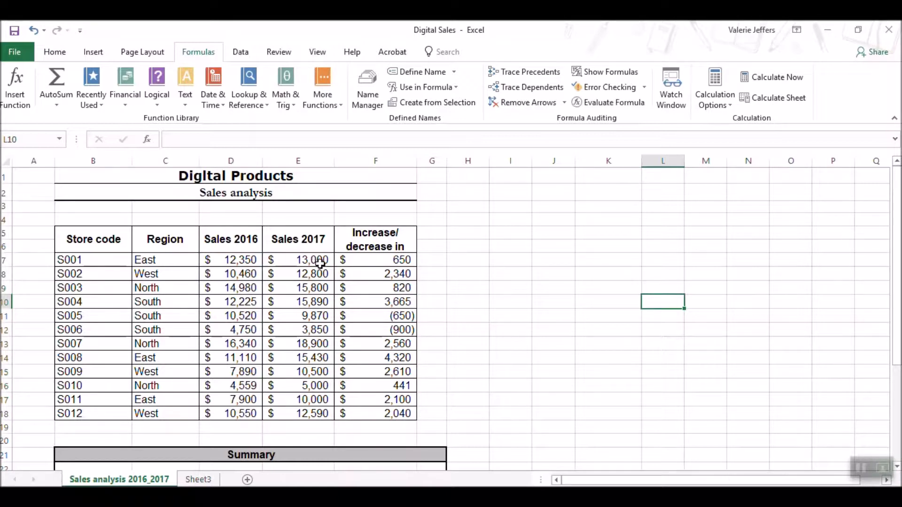
Step: Define the workbook-scope name Sales_2017 for the 2017 sales values in E7:E18 and check the list of defined names
click(302, 241)
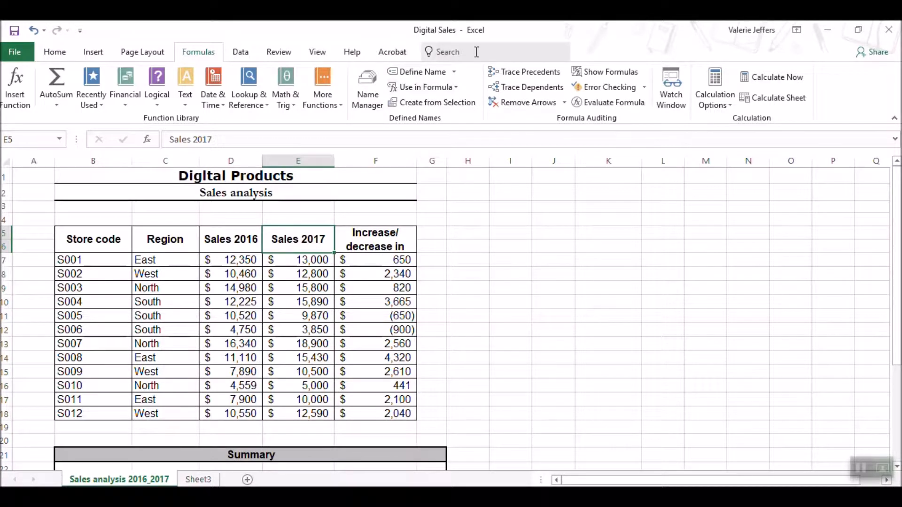
click(454, 72)
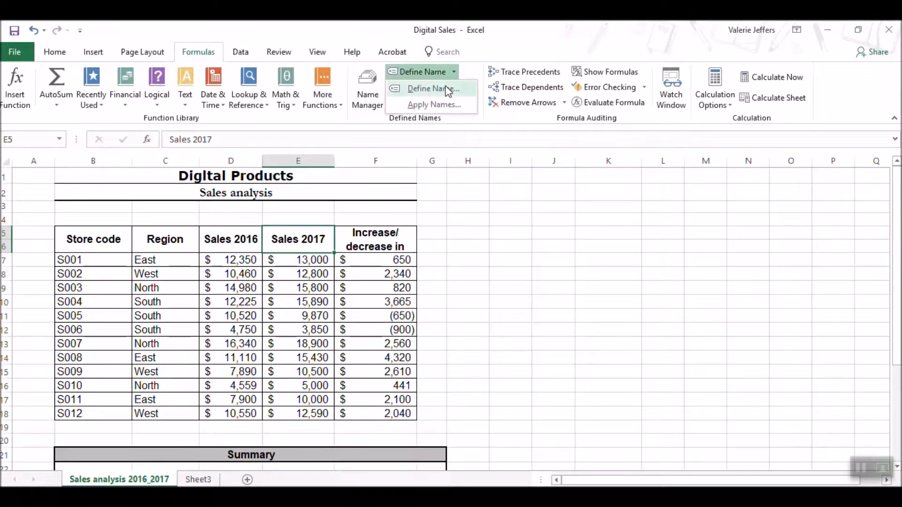
click(444, 89)
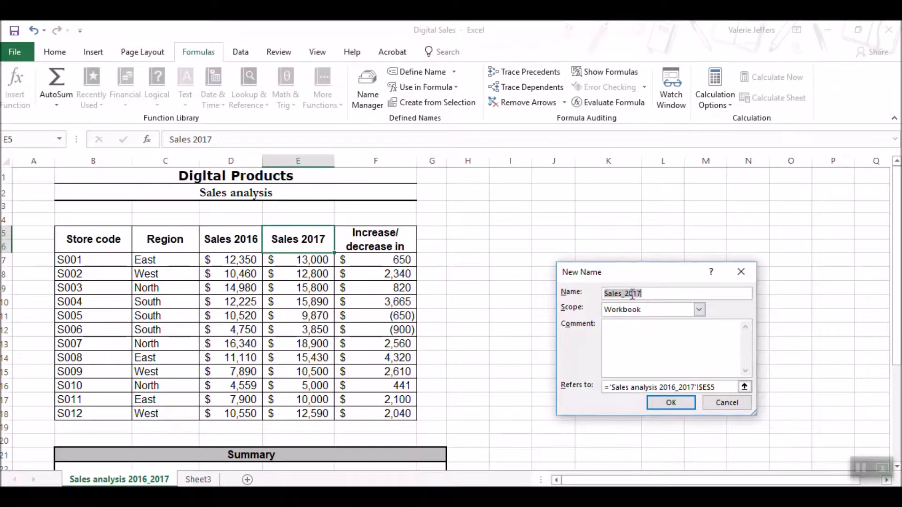
drag(723, 387, 597, 397)
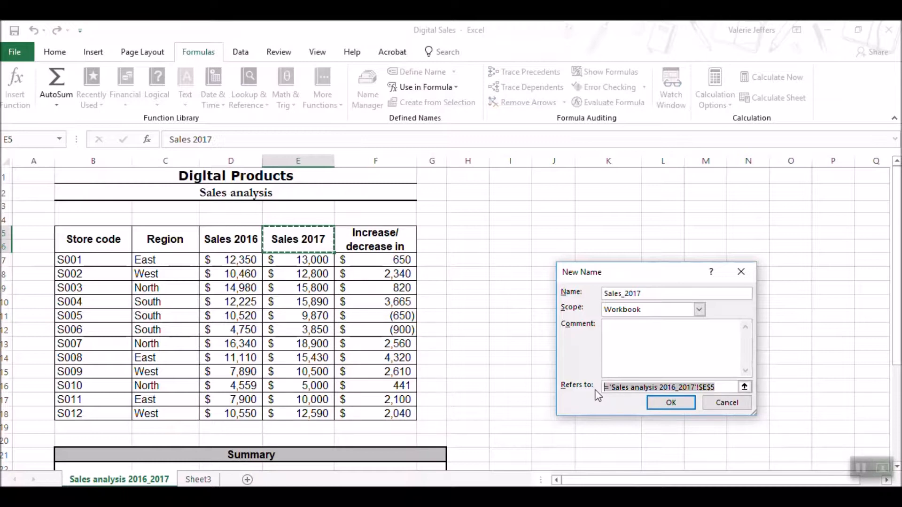
key(Delete)
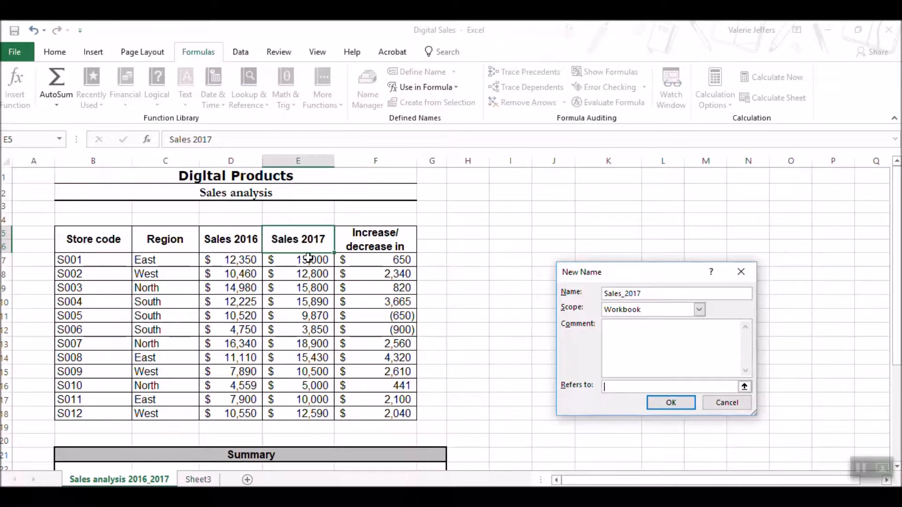
drag(310, 257, 331, 414)
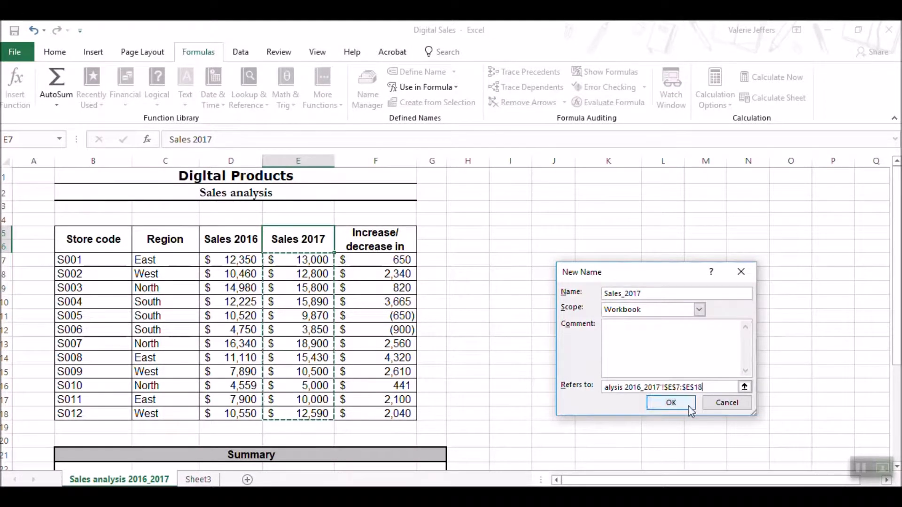
click(669, 403)
click(644, 389)
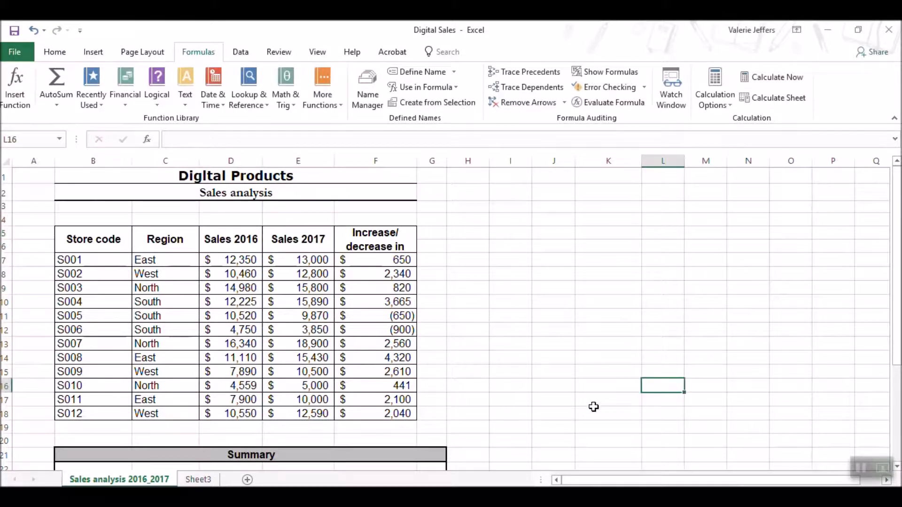
click(60, 138)
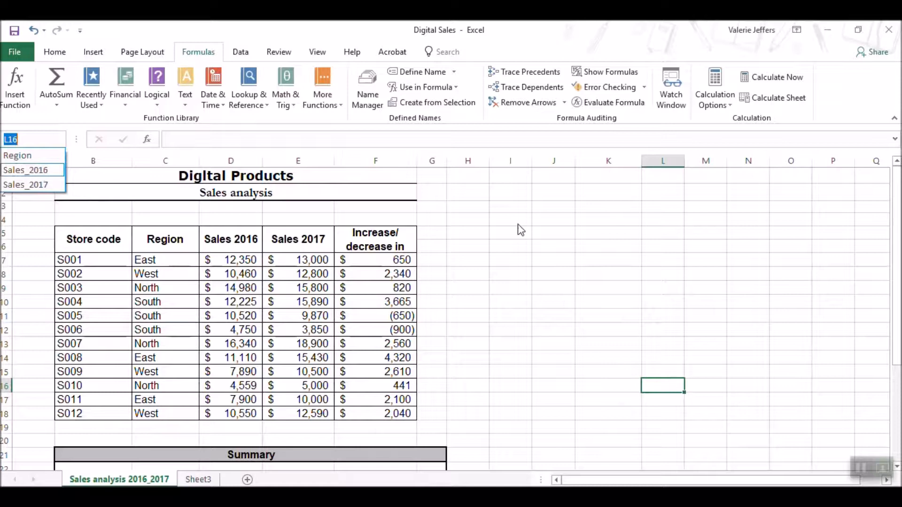
click(551, 221)
Step: Search for the SUMIF function and insert it in C25, the East total sale 2016 cell of the summary
scroll(541, 223, down, 4)
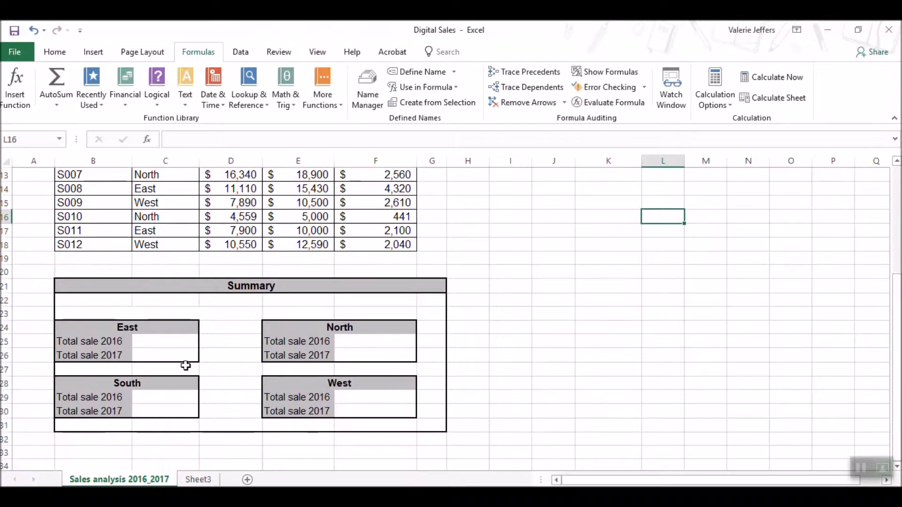
scroll(278, 385, up, 1)
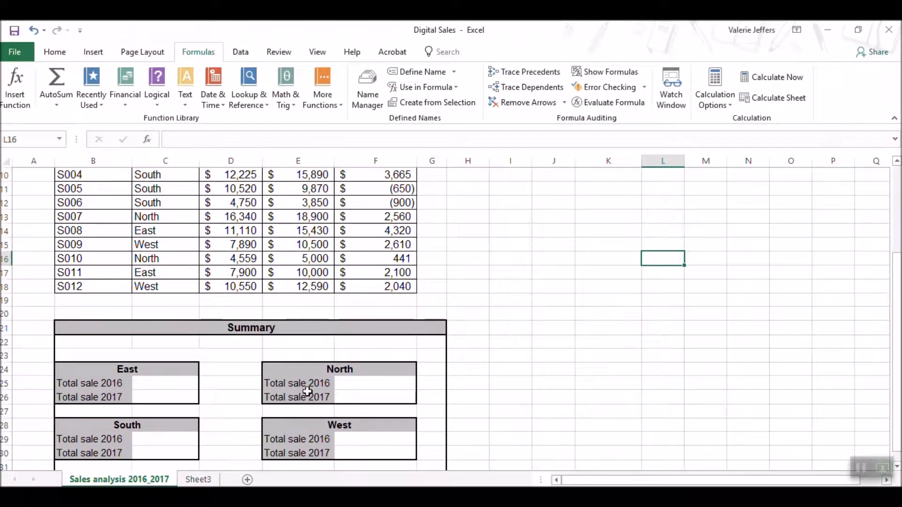
click(157, 386)
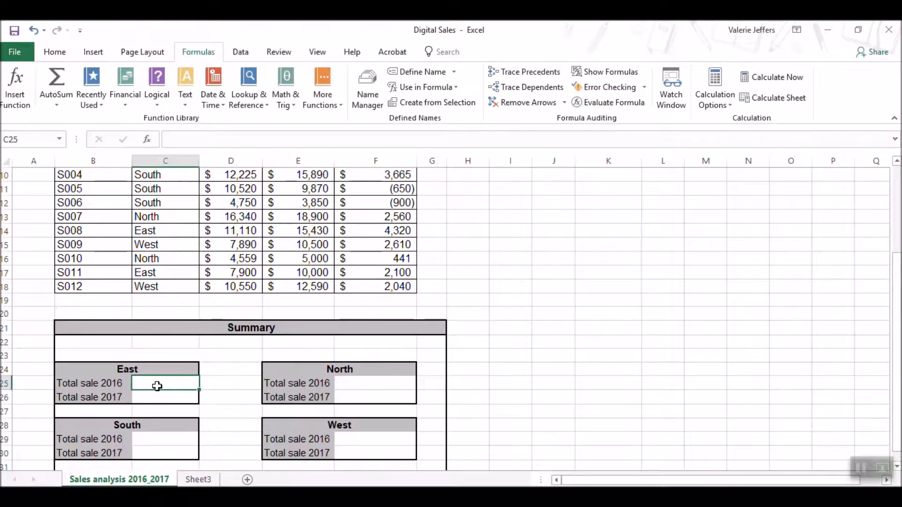
click(20, 105)
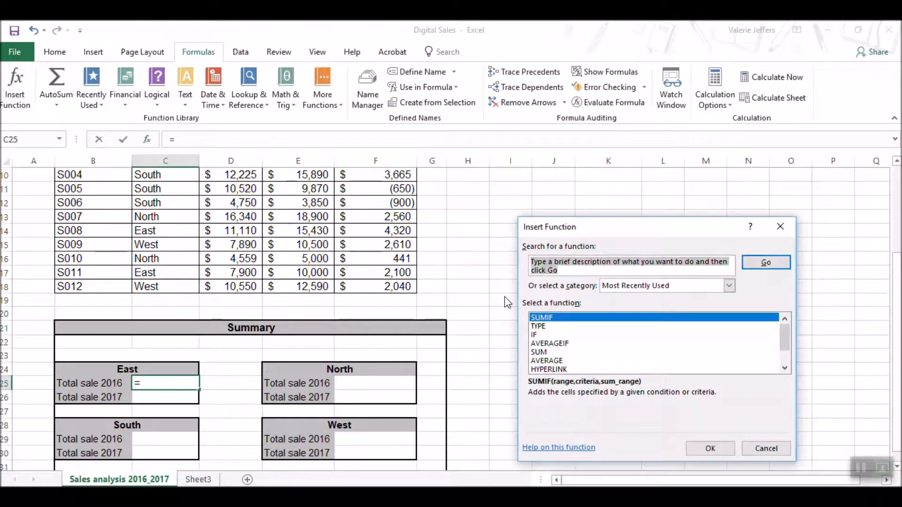
text(S)
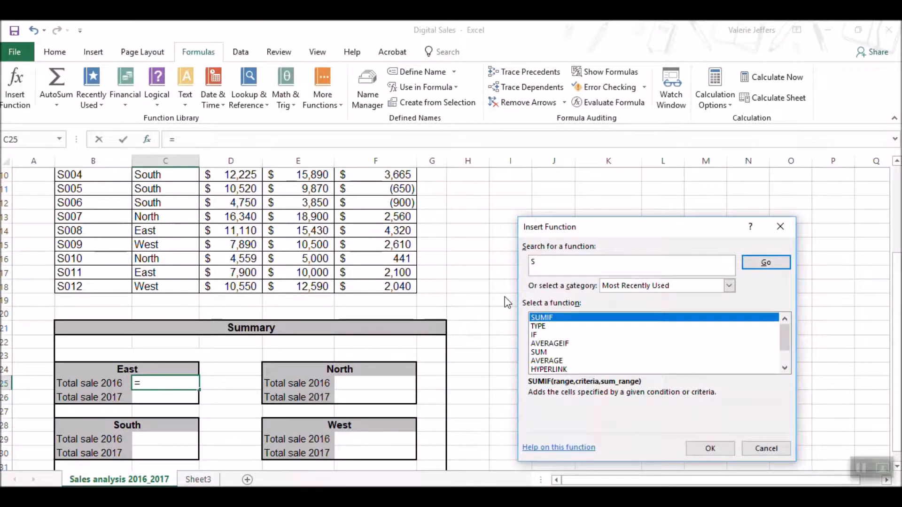
text(UMIF)
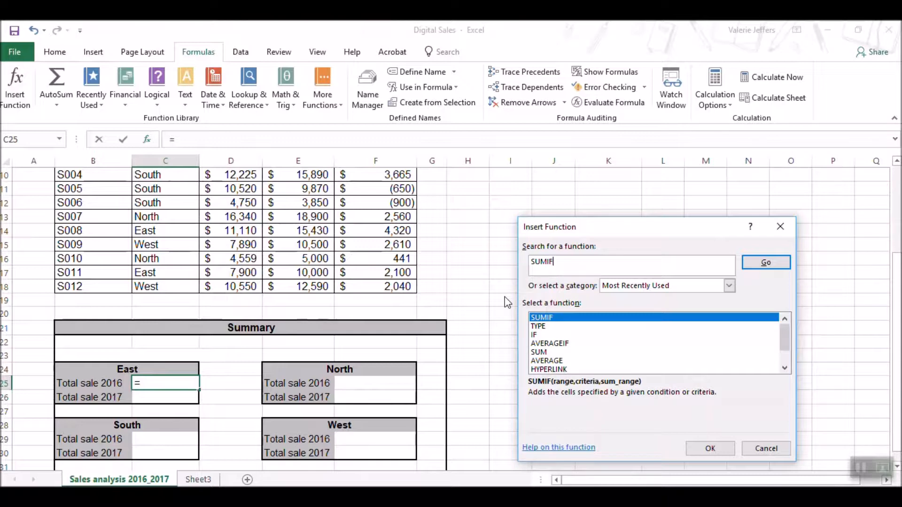
click(759, 262)
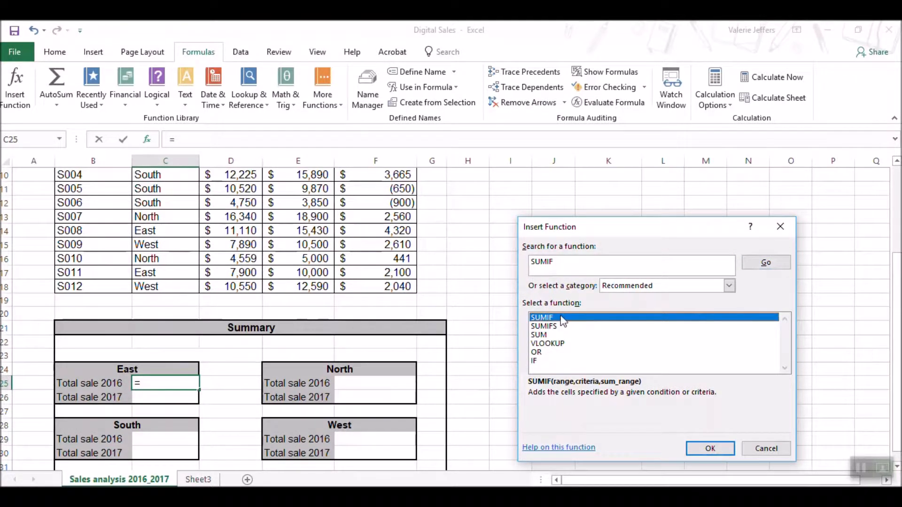
click(705, 449)
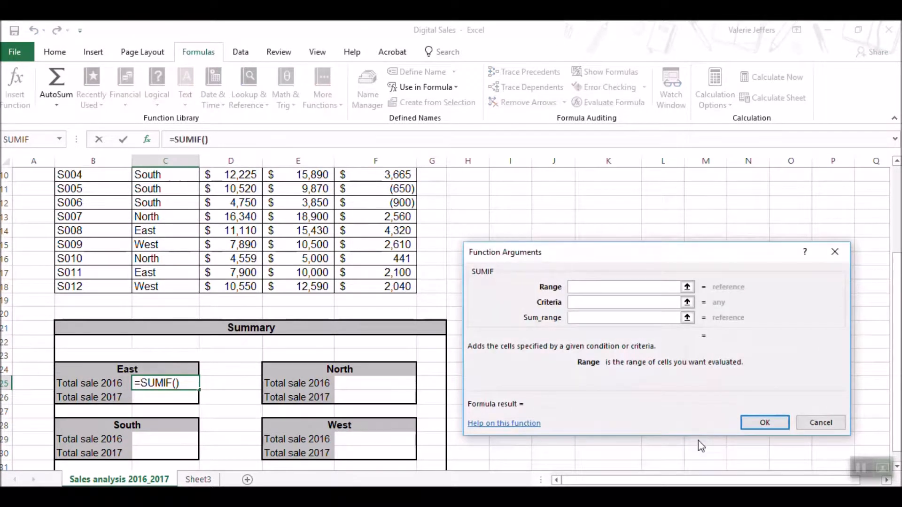
Step: Complete the SUMIF in C25 with range Region, criteria East and sum range Sales_2016
scroll(653, 415, up, 1)
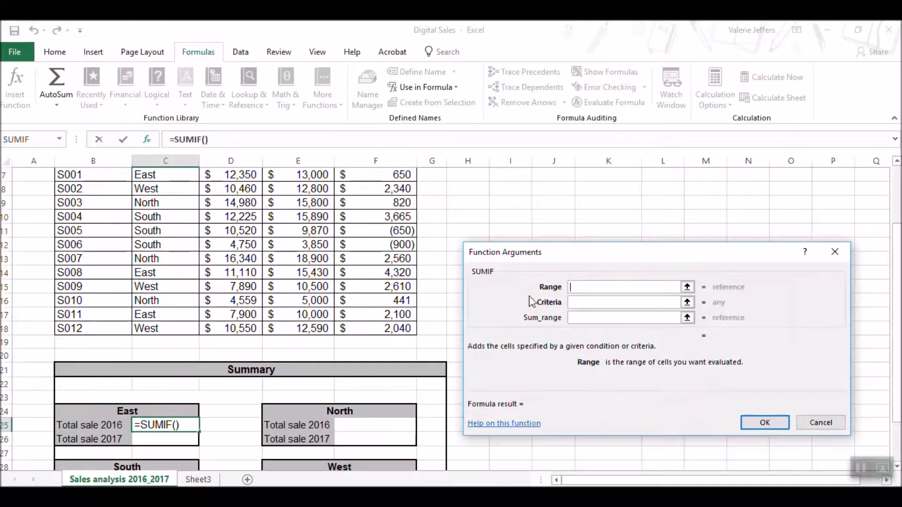
scroll(254, 247, up, 2)
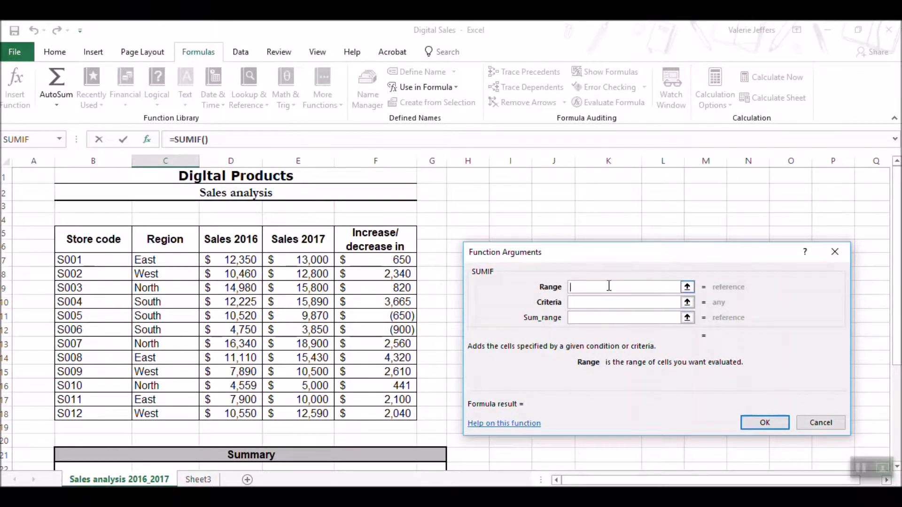
text(Region)
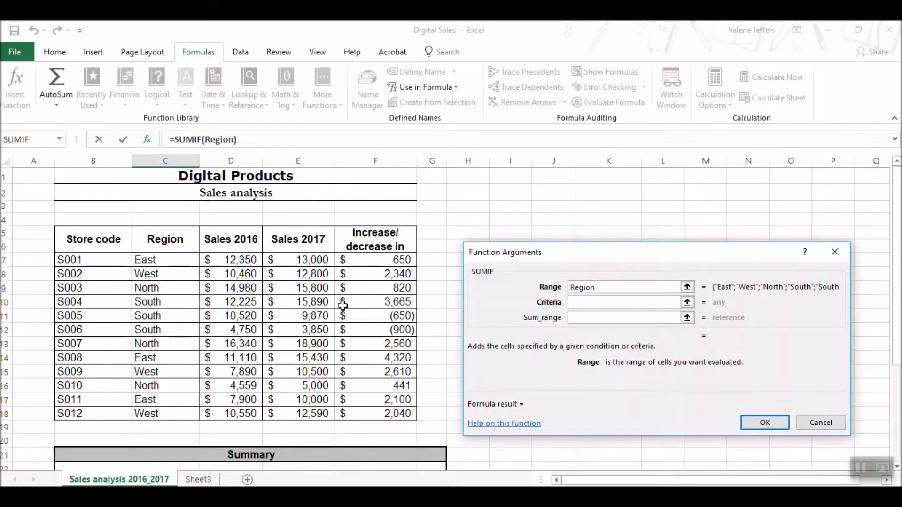
scroll(343, 307, down, 2)
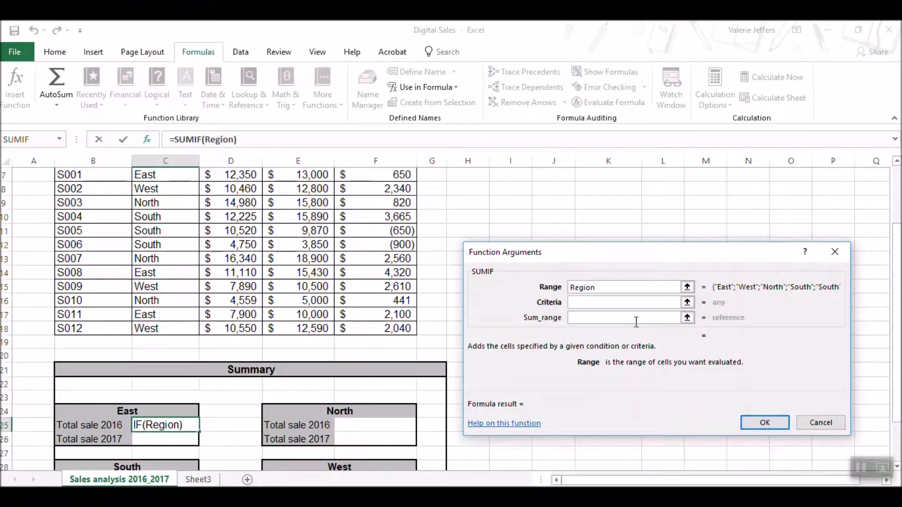
click(611, 302)
text(East)
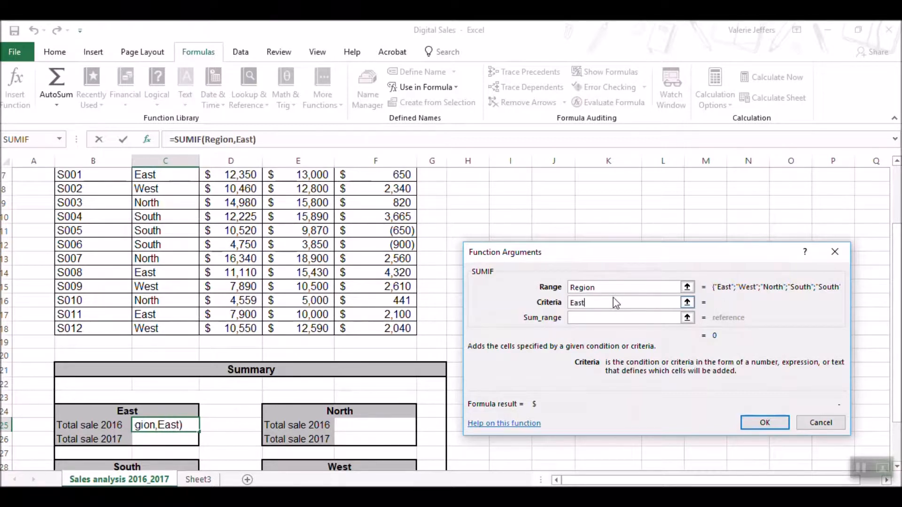
click(609, 319)
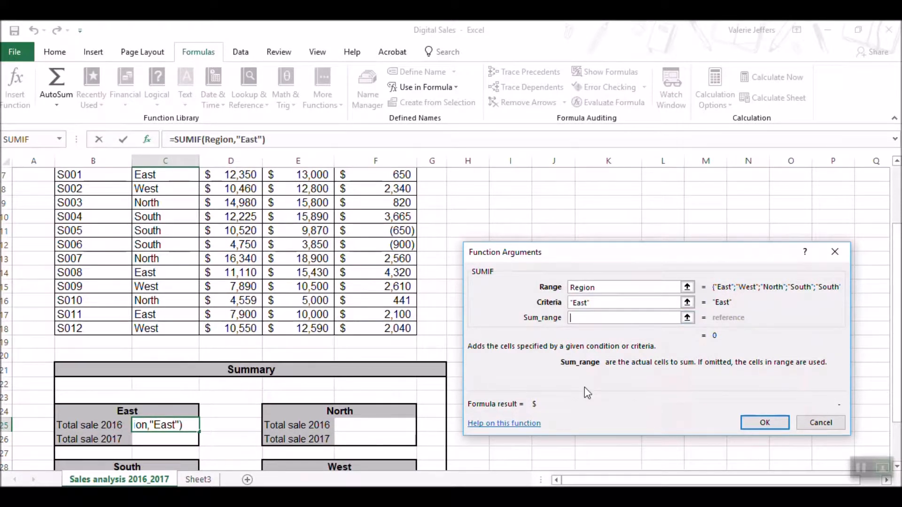
text(Sale)
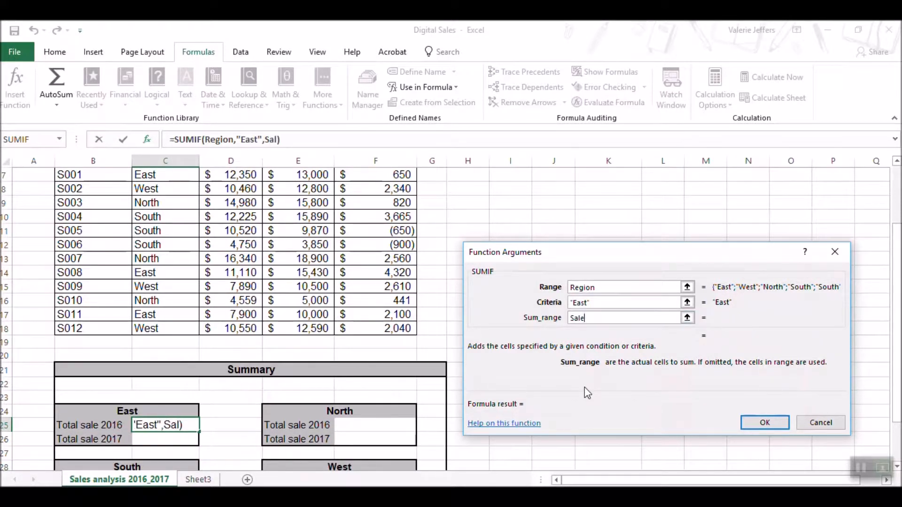
text(s_2016)
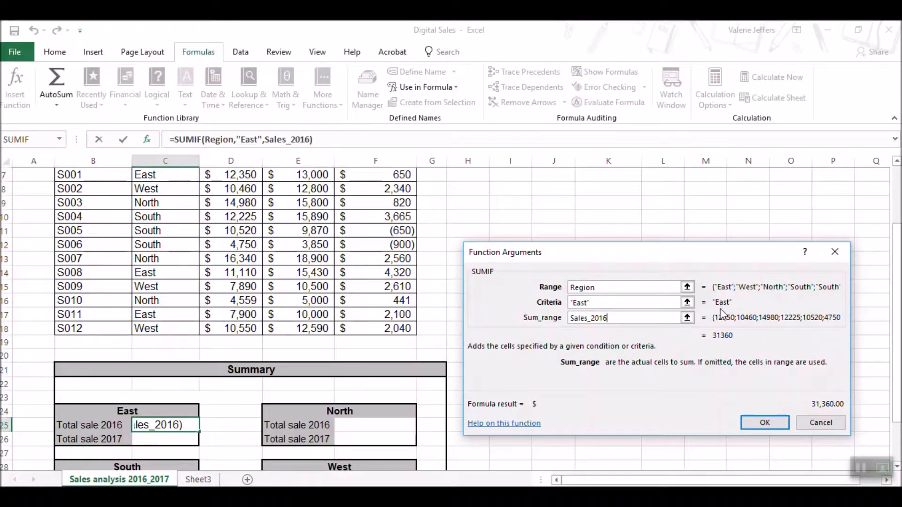
click(754, 425)
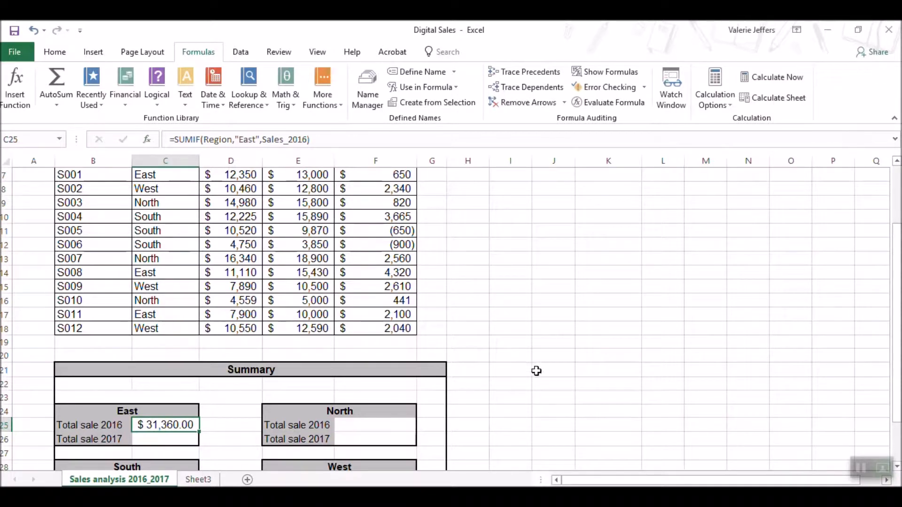
Step: Calculate North's total sale 2017 in F26 using SUMIF with range Region, criteria North and sum range Sales_2017
scroll(568, 377, down, 1)
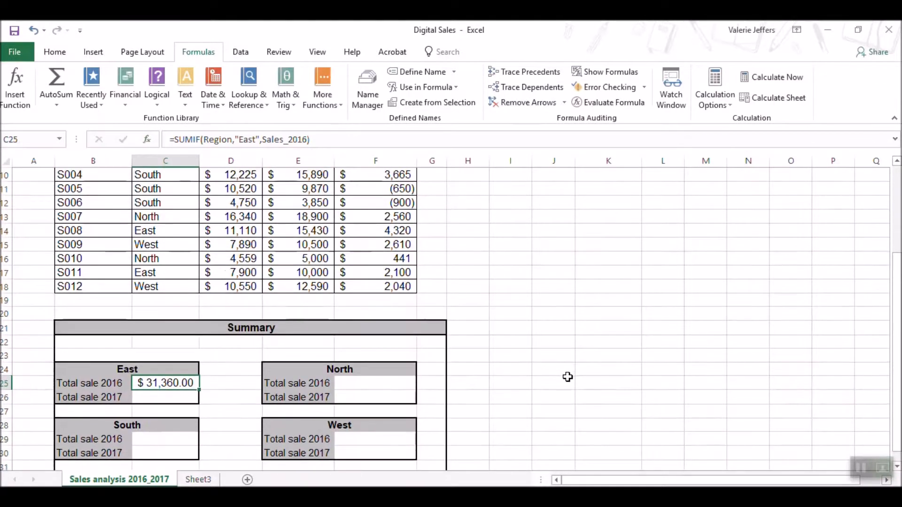
click(364, 399)
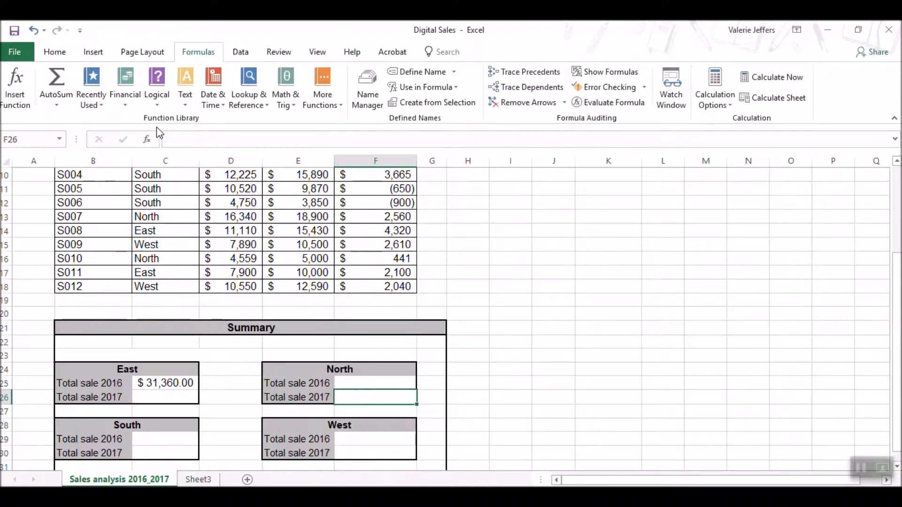
click(100, 106)
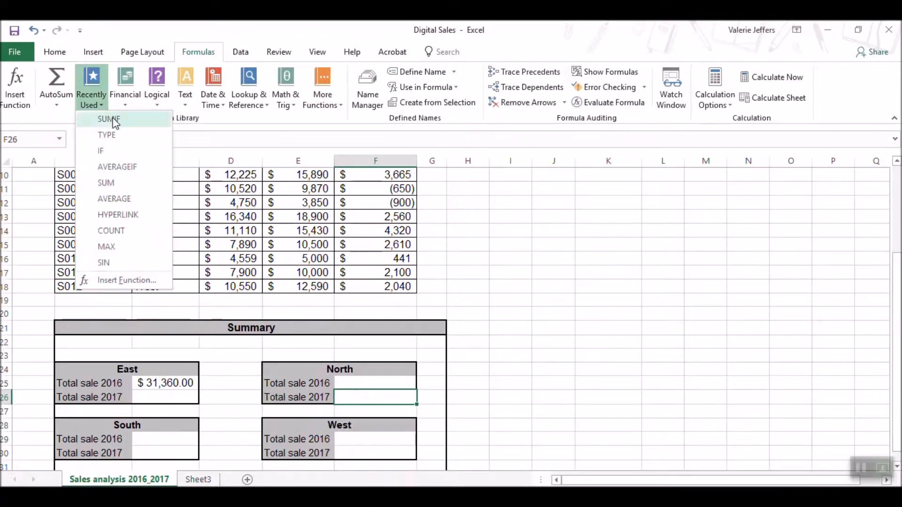
click(115, 121)
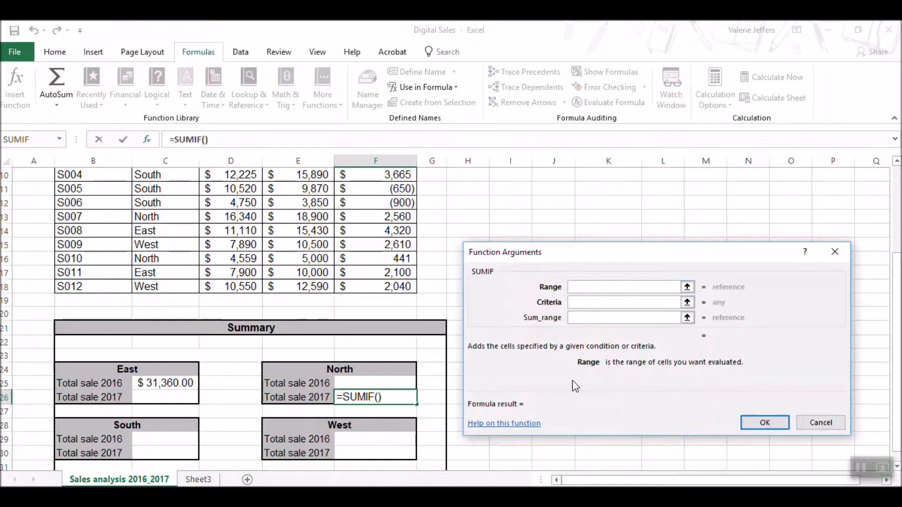
text(Region)
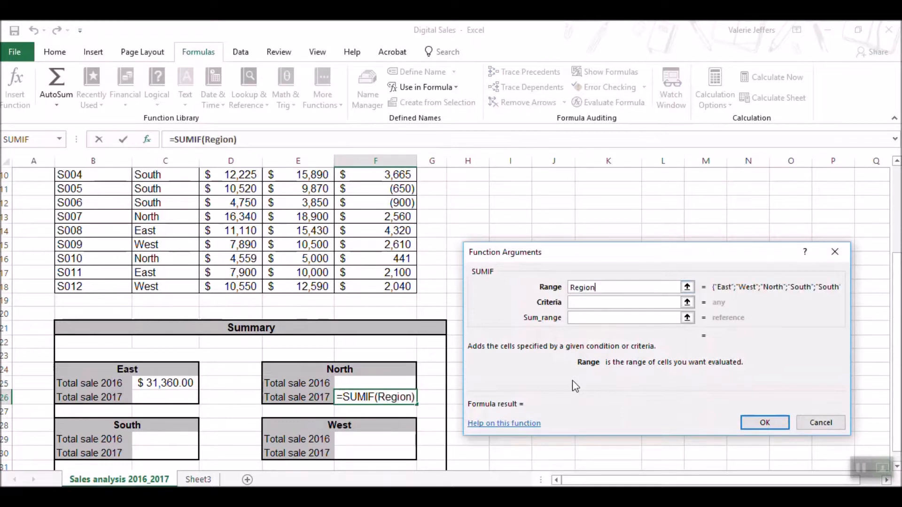
click(587, 303)
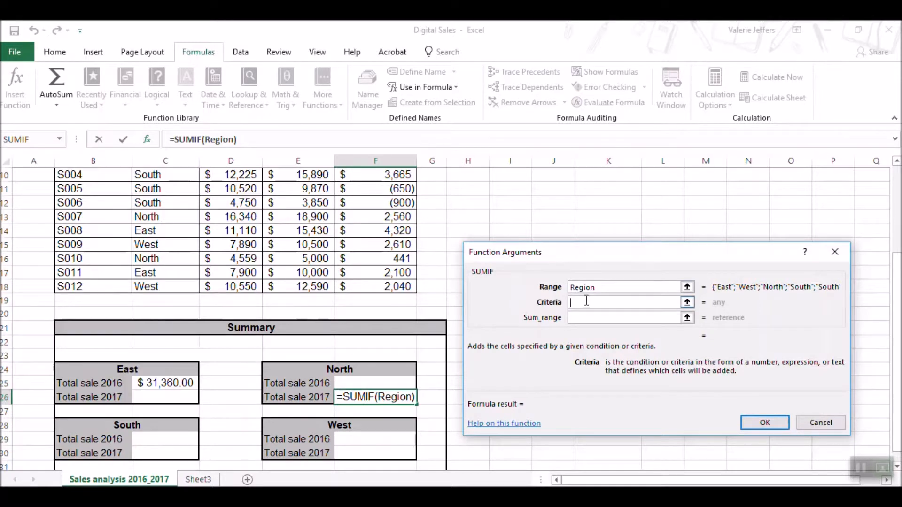
text(North)
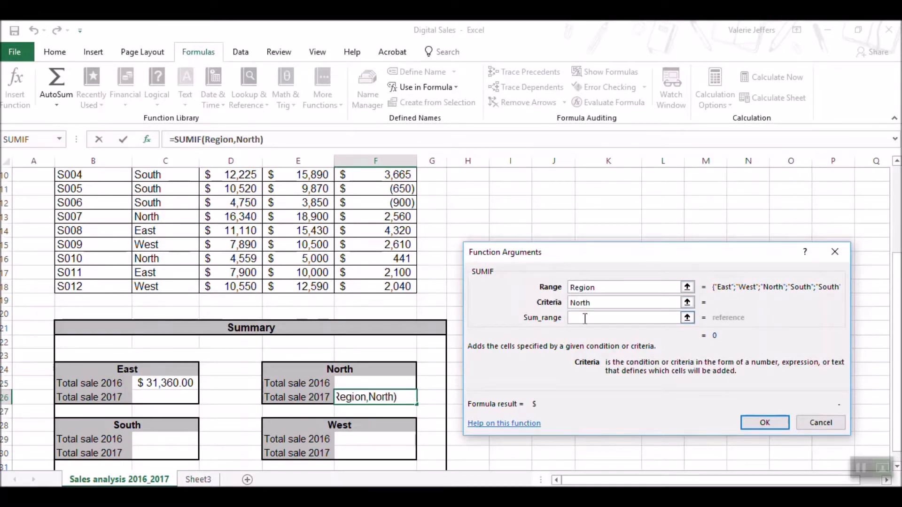
click(584, 318)
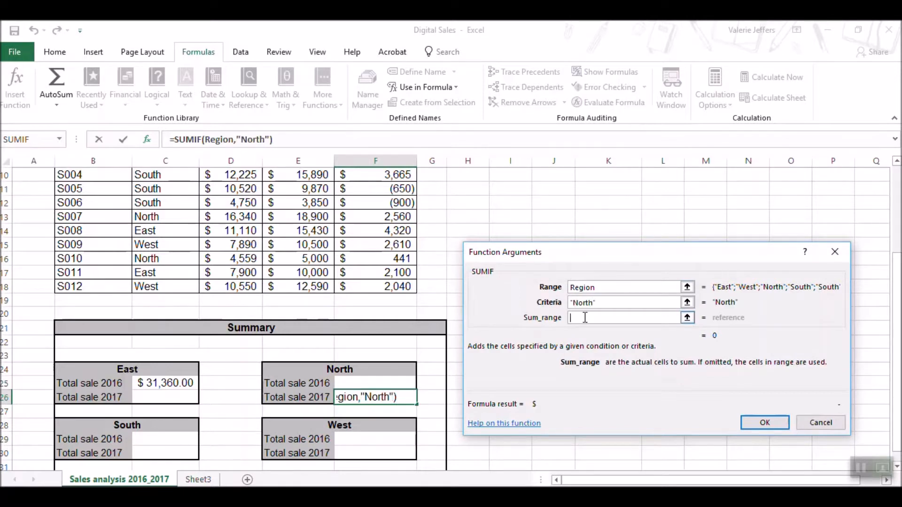
text(S)
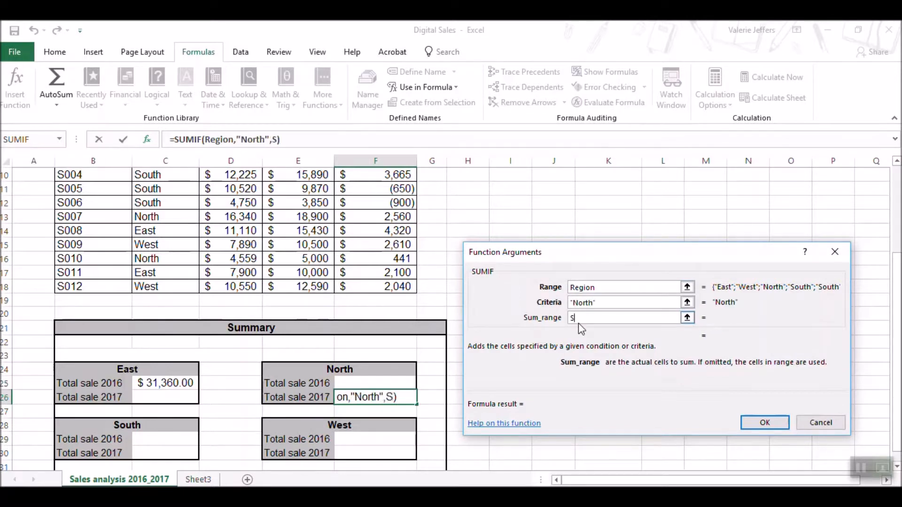
text(ales_201)
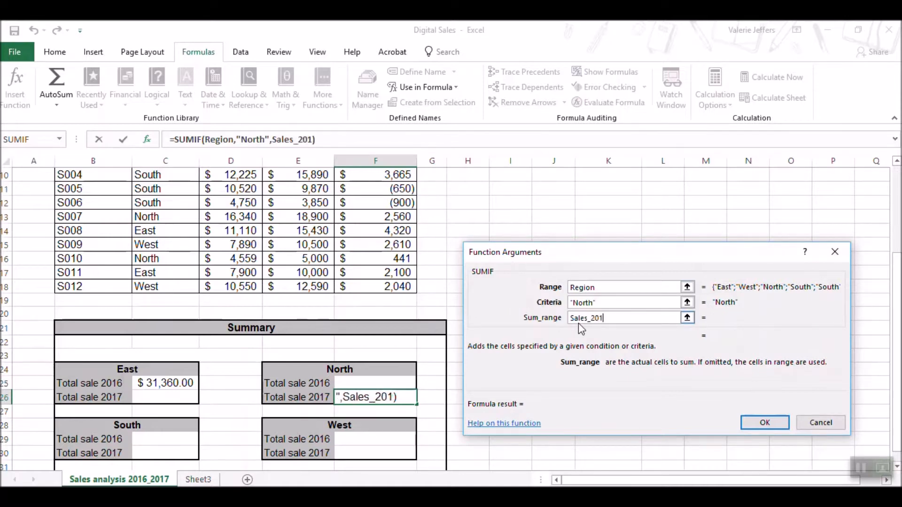
text(7)
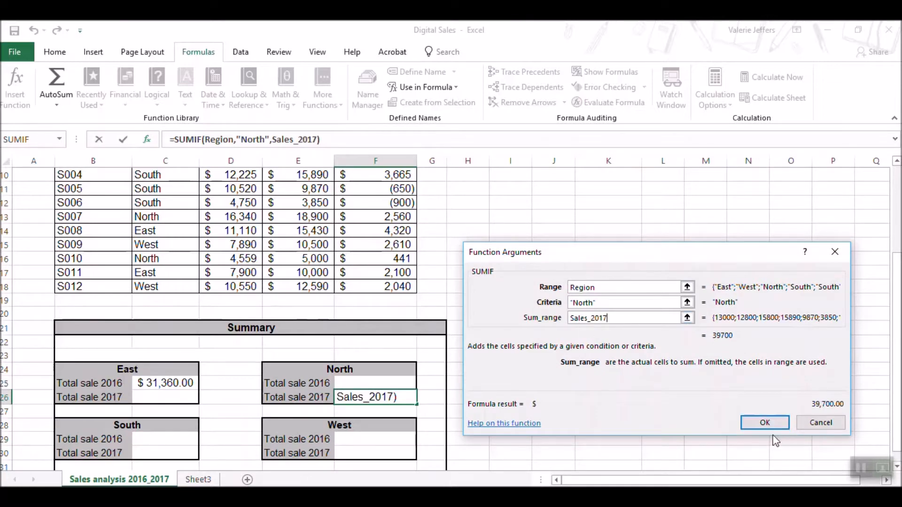
click(766, 421)
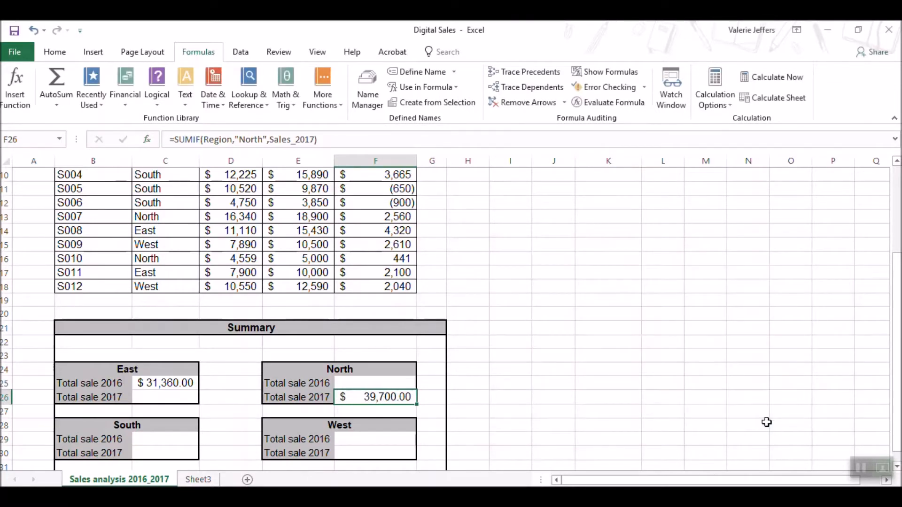